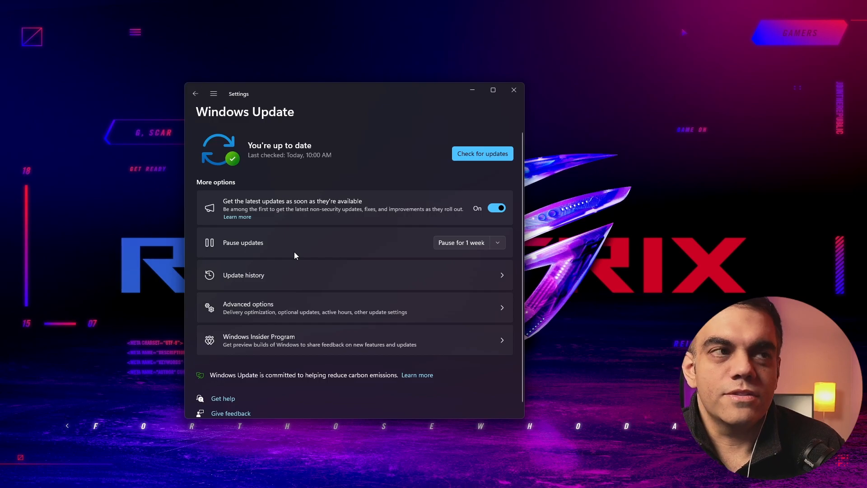
Step: Bring the gpedit.png picture and the Command Prompt window into view over the Windows Update settings
drag(0, 87, 286, 120)
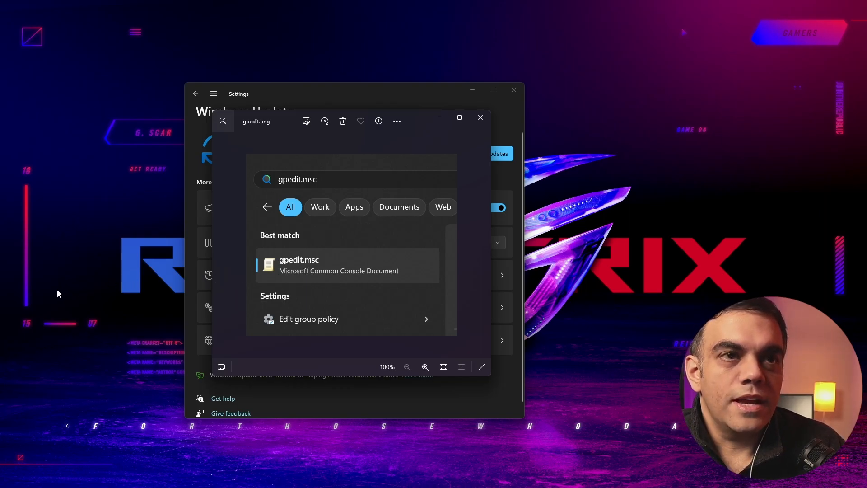
drag(285, 118, 142, 50)
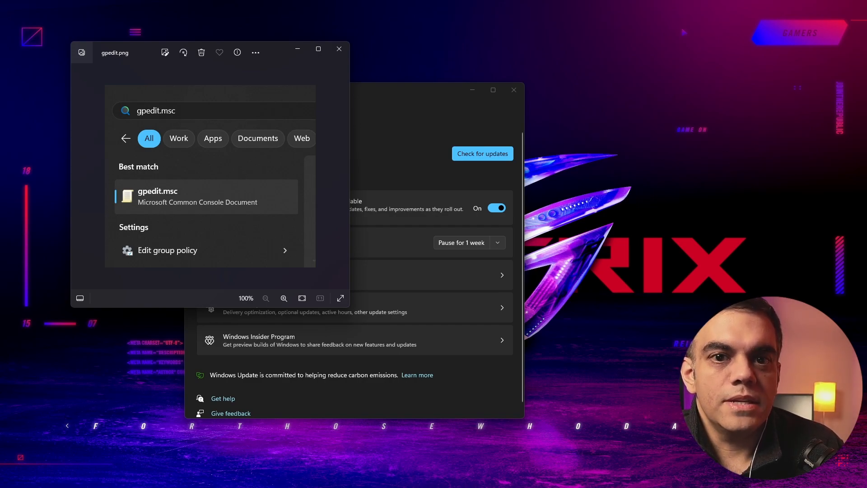
drag(0, 146, 375, 78)
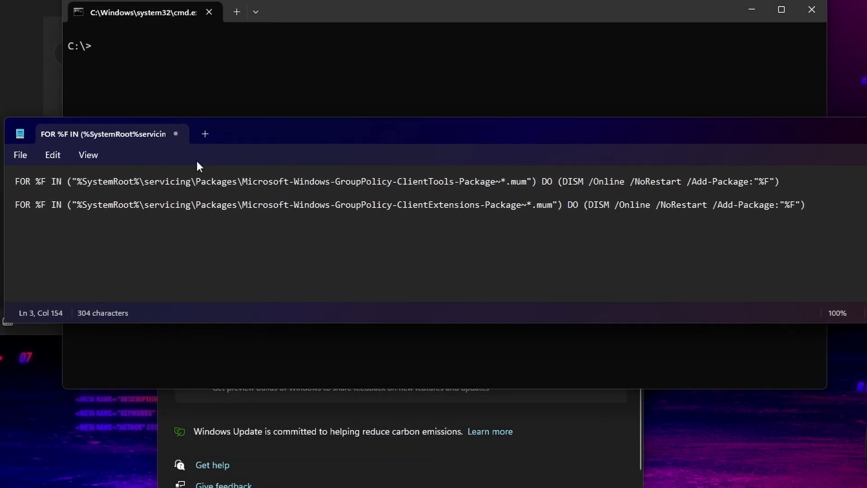
Step: Examine the two Notepad commands that add the GroupPolicy ClientTools and ClientExtensions packages through DISM, highlighting the first one
click(7, 182)
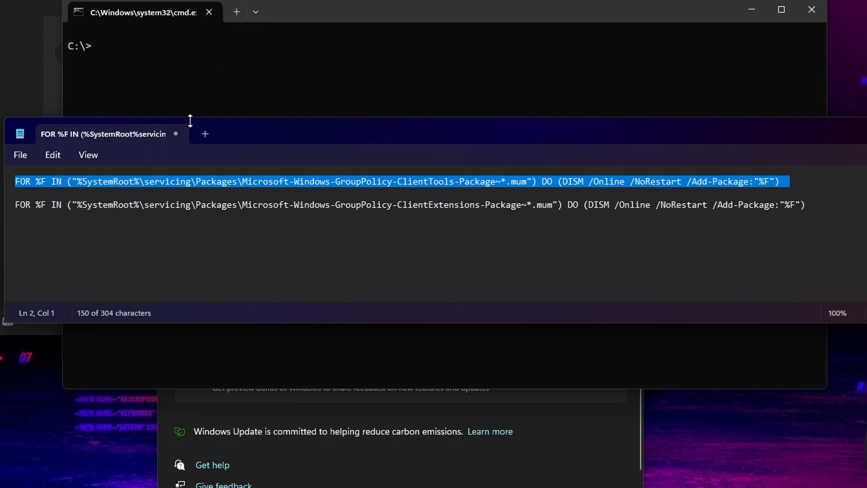
click(9, 197)
click(19, 205)
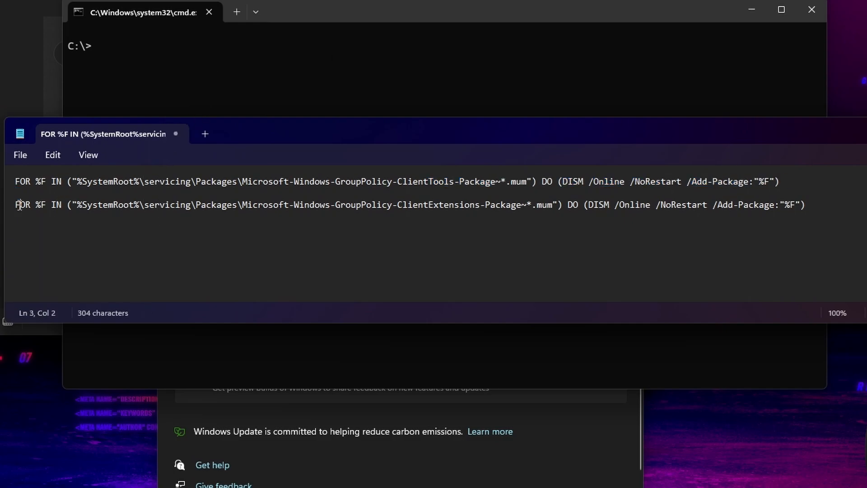
click(17, 204)
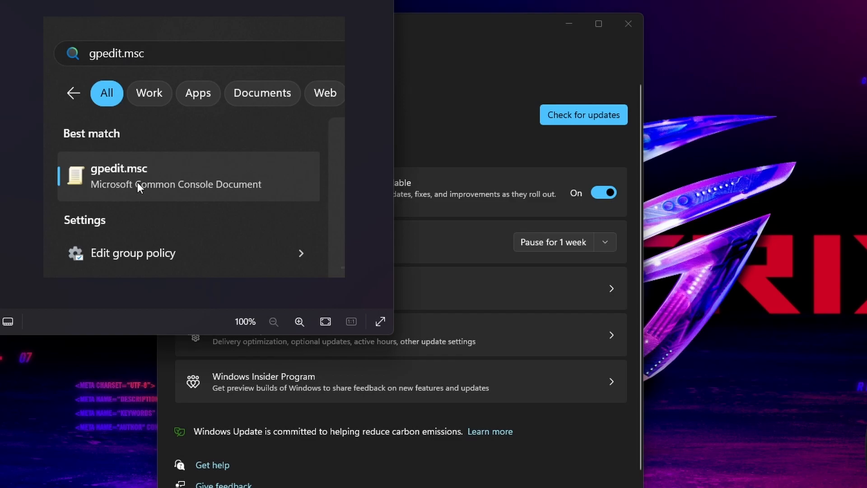
Step: Open gpedit.msc and enlarge the Local Group Policy Editor window and its tree area so the folder names are fully readable
key(Return)
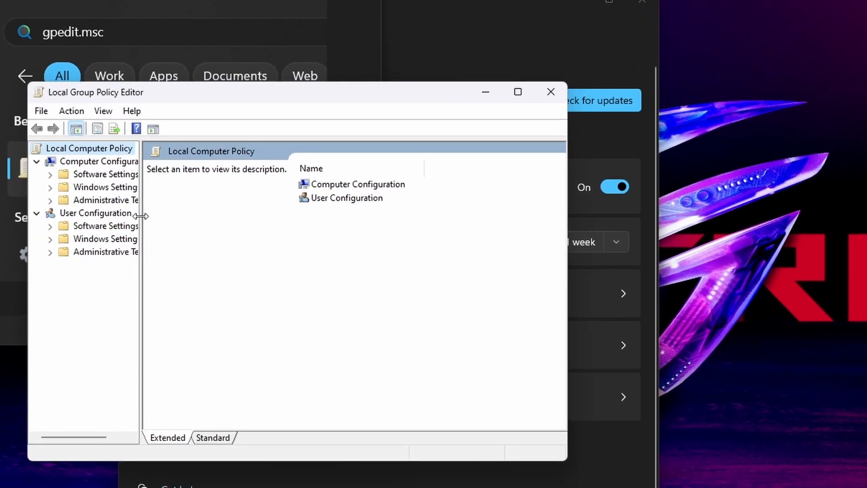
drag(140, 216, 261, 219)
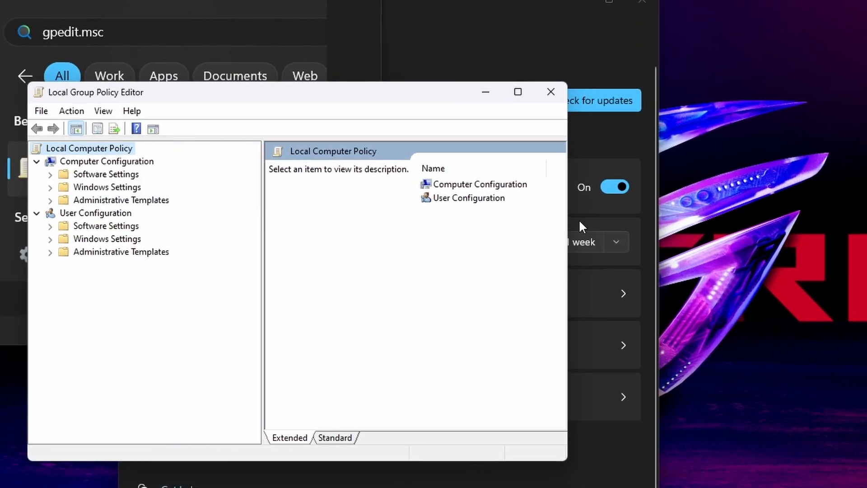
drag(567, 221, 866, 239)
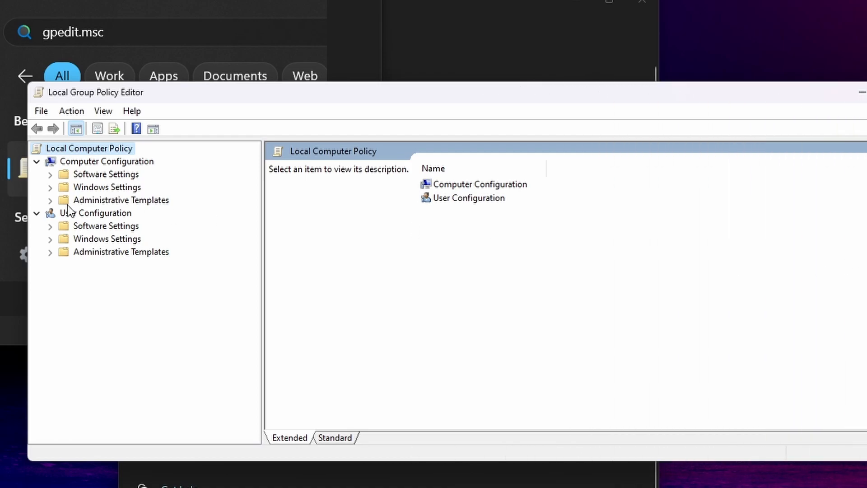
drag(163, 93, 133, 96)
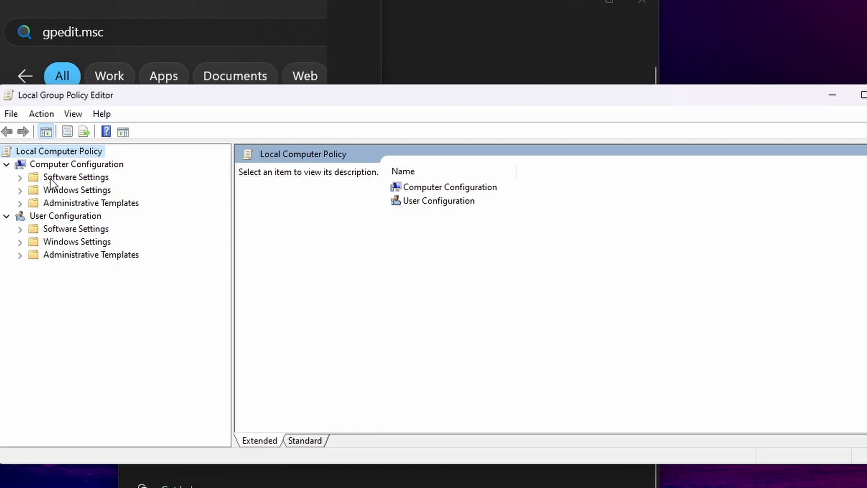
Step: Under Computer Configuration, go to Administrative Templates, Windows Components, Windows Update, and open the Manage end user experience folder
click(20, 204)
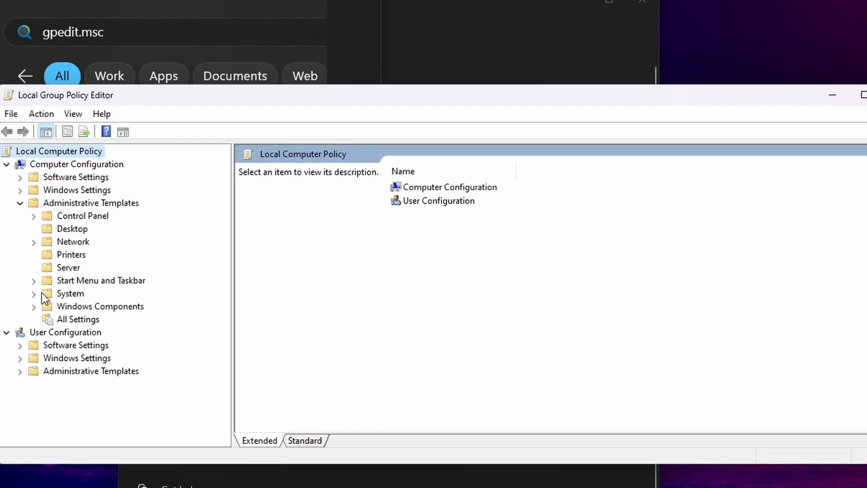
click(36, 308)
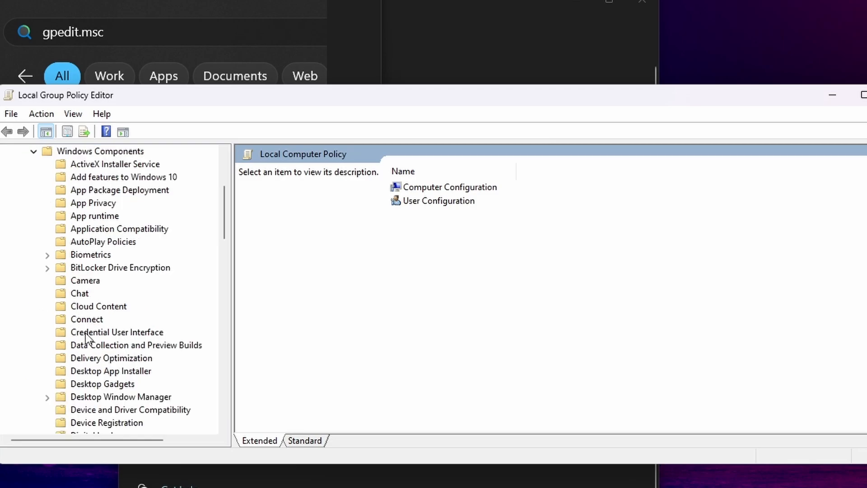
scroll(117, 342, down, 8)
scroll(118, 342, down, 17)
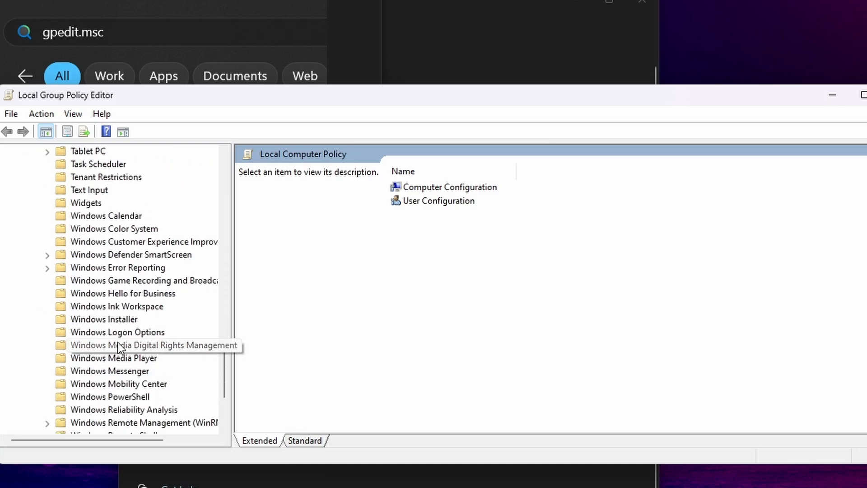
click(47, 358)
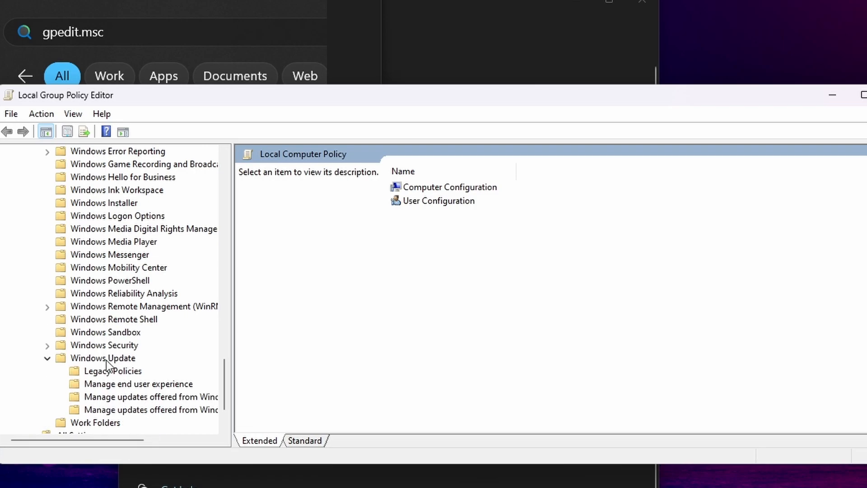
click(132, 384)
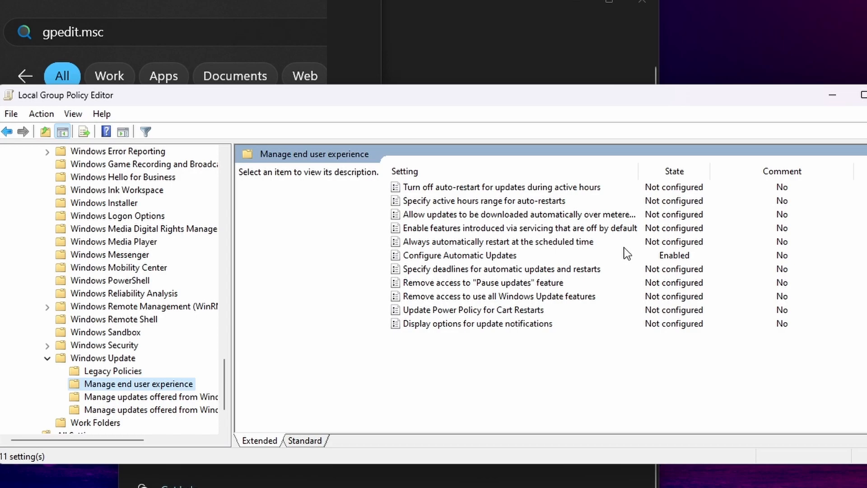
Step: Open the Configure Automatic Updates policy for editing and widen its window to show the options and help text
click(442, 256)
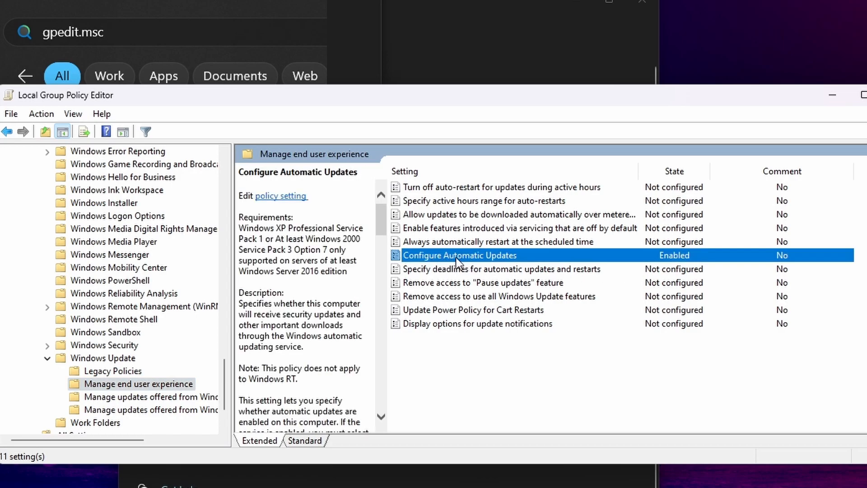
double_click(458, 256)
drag(52, 0, 213, 1)
drag(250, 218, 295, 226)
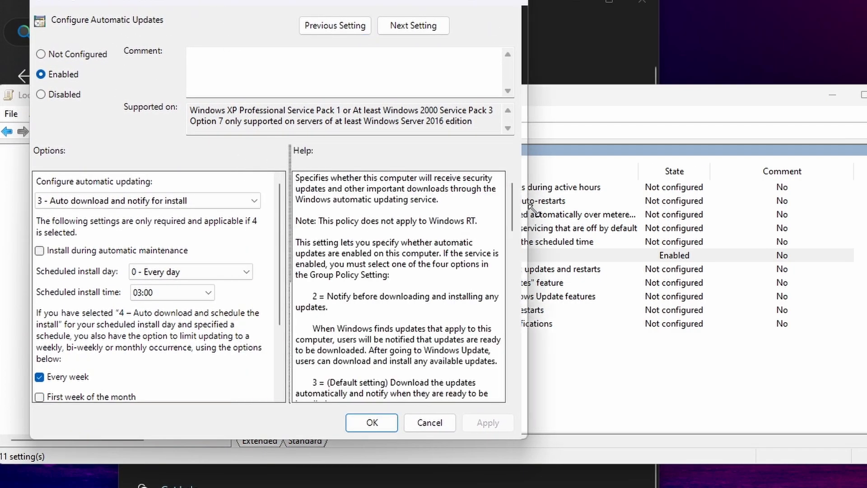
drag(521, 208, 714, 233)
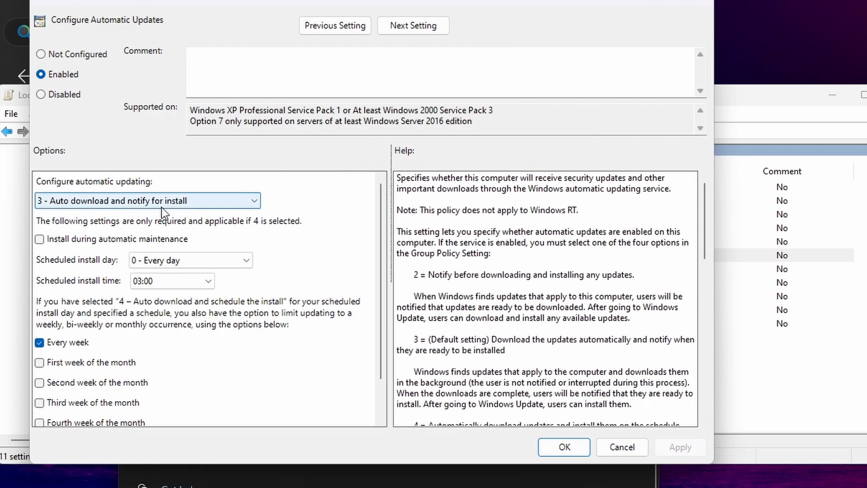
Step: Switch the policy to Not Configured and back to Enabled, and try automatic updating option "4 - Auto download and schedule the install"
click(71, 54)
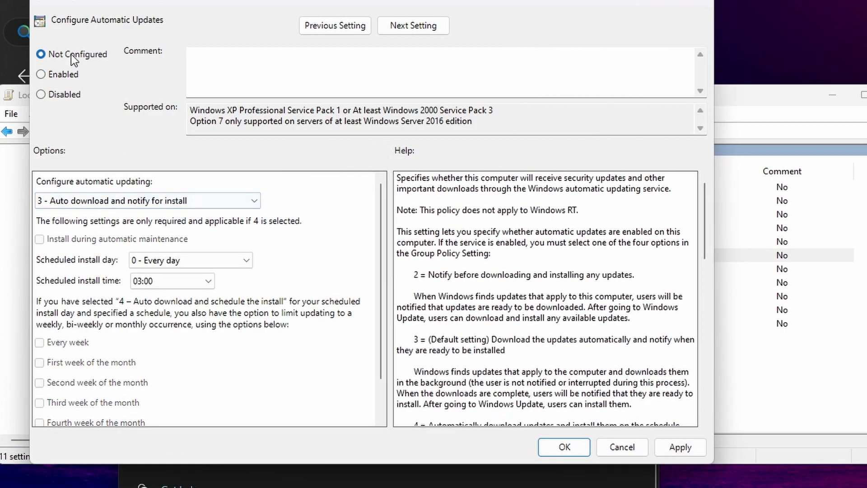
click(58, 74)
click(93, 202)
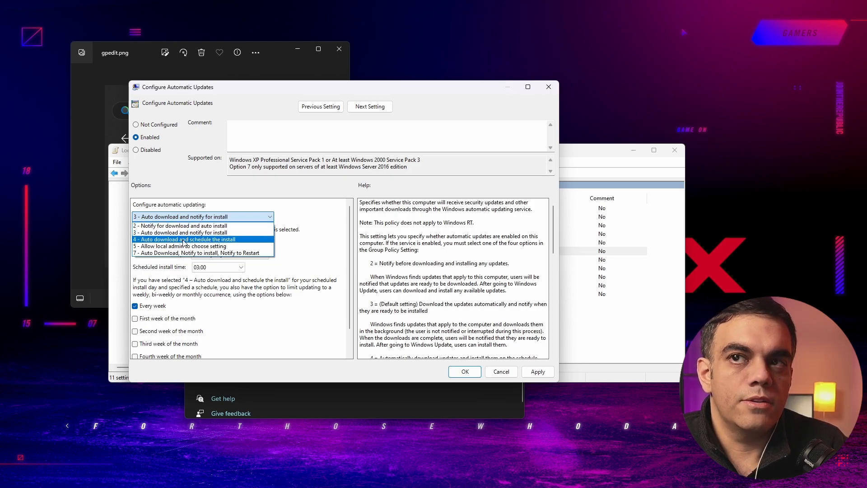
click(183, 239)
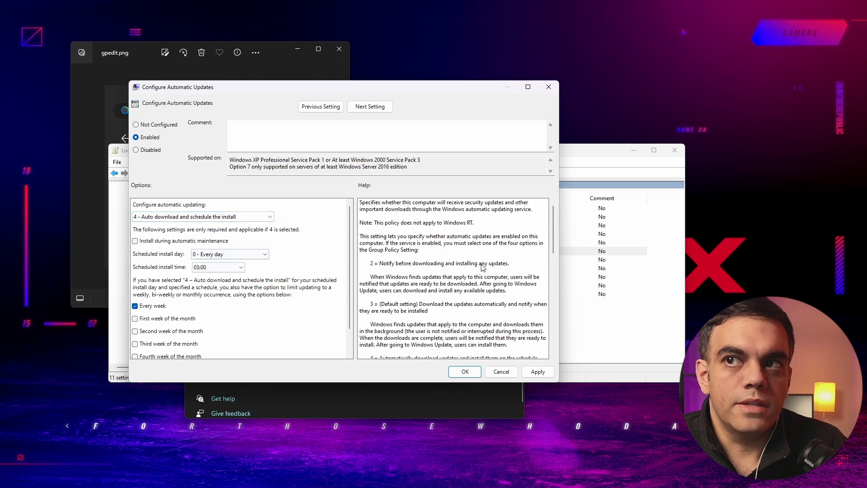
scroll(482, 266, down, 10)
scroll(465, 271, up, 12)
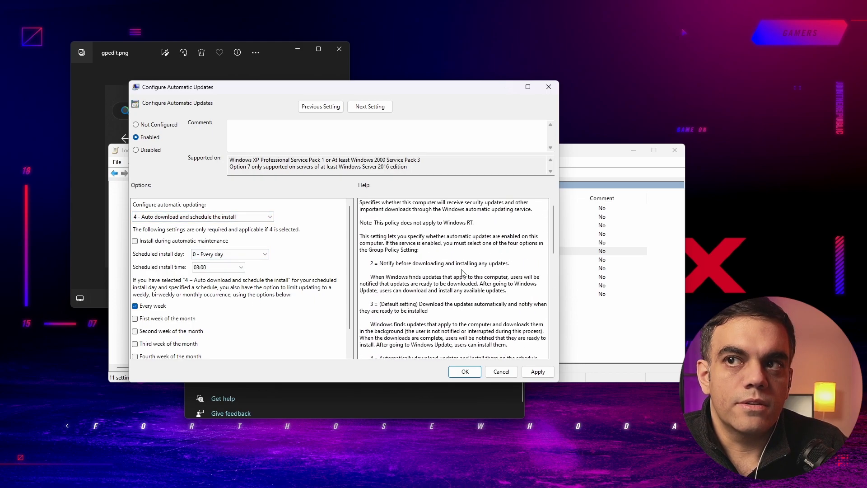
Step: Set automatic updating to "3 - Auto download and notify for install", include updates for other Microsoft products, and apply the policy
click(189, 217)
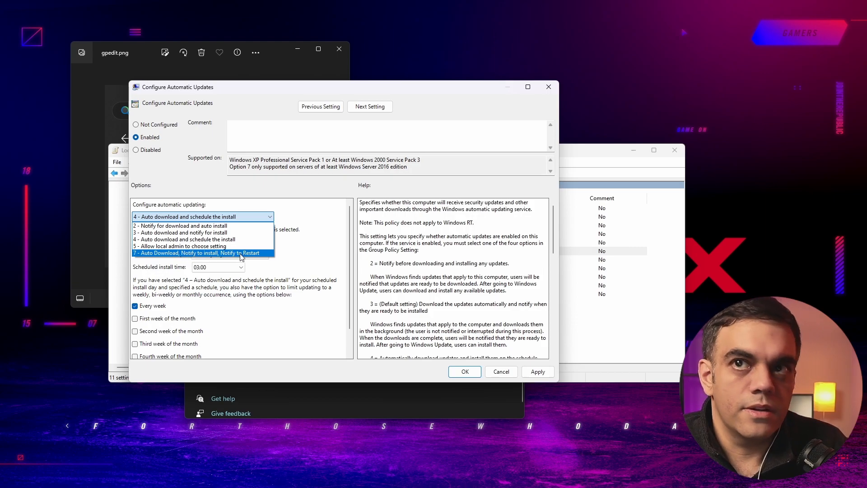
click(188, 232)
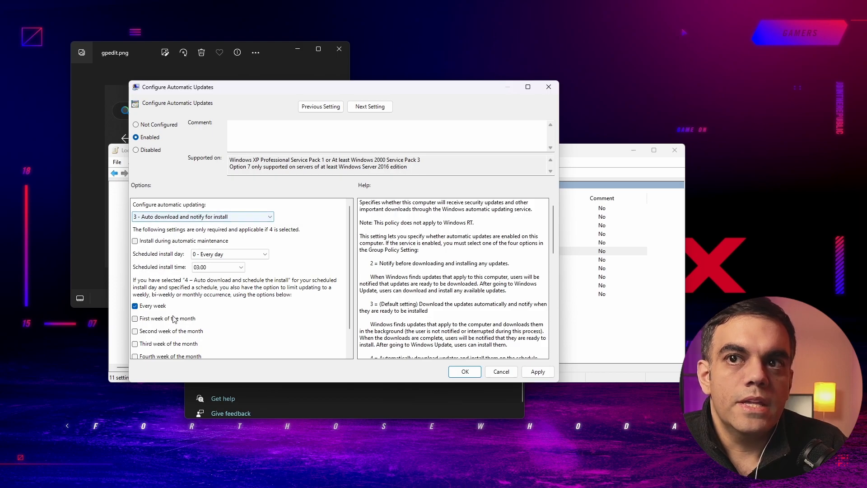
scroll(190, 312, down, 1)
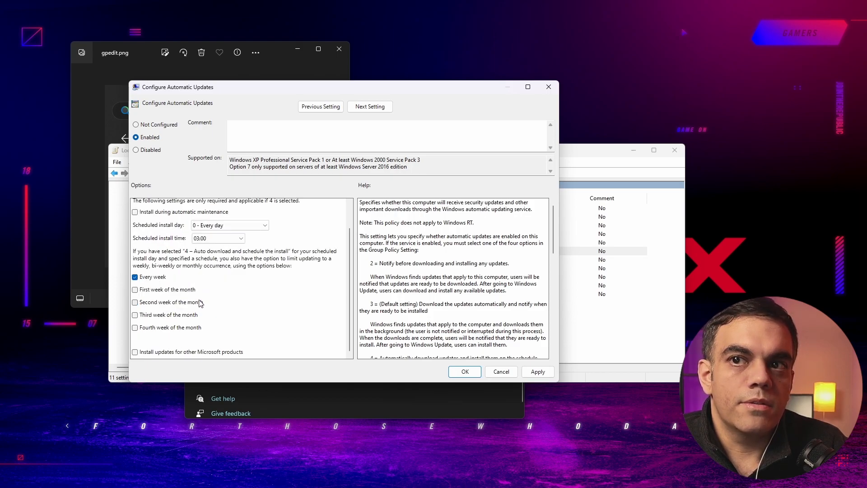
click(136, 352)
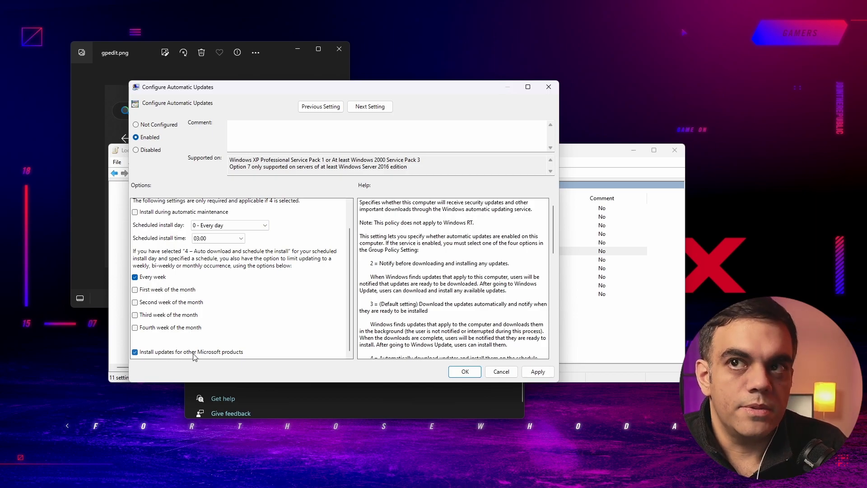
scroll(222, 315, up, 2)
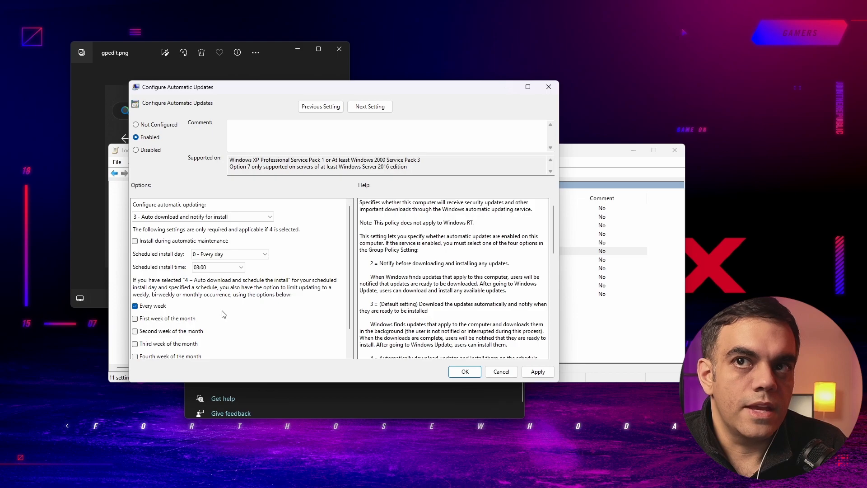
click(537, 371)
click(469, 374)
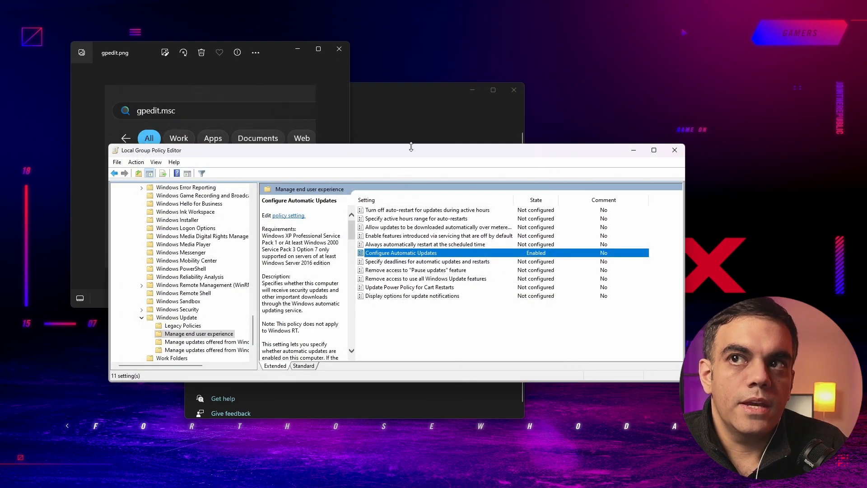
click(675, 150)
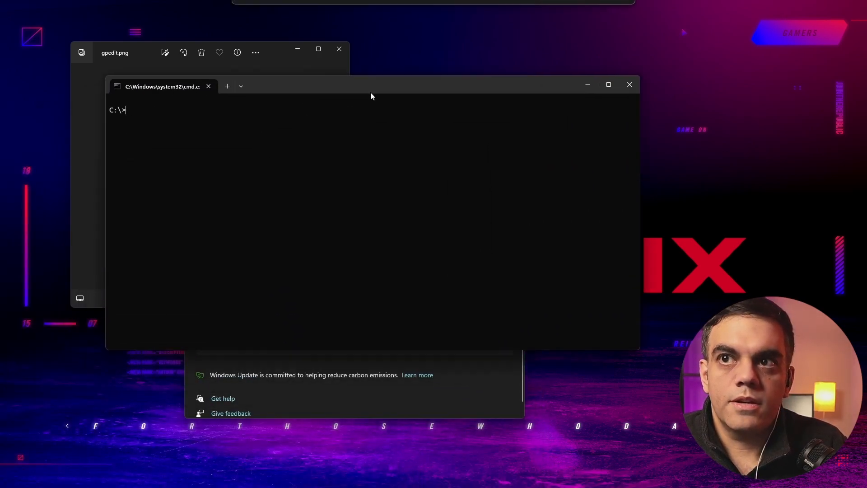
Step: Force a Group Policy refresh from the Command Prompt with the command gpupdate /force
drag(370, 92, 407, 140)
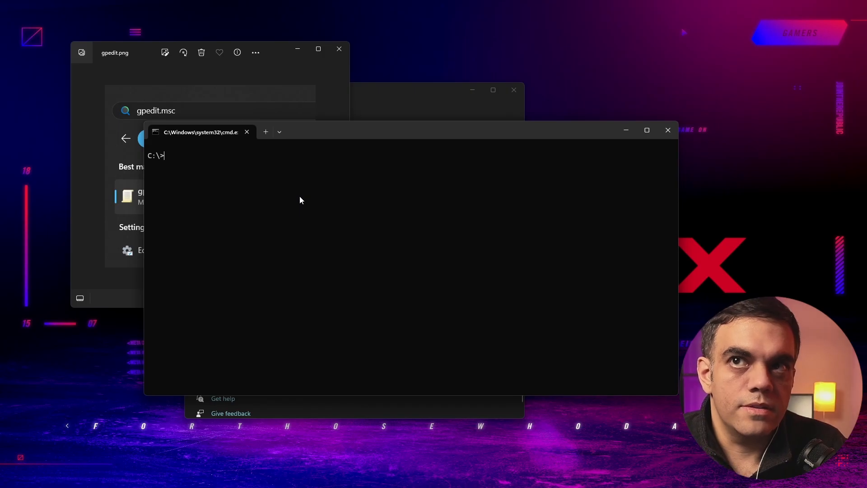
text(gpupdate /)
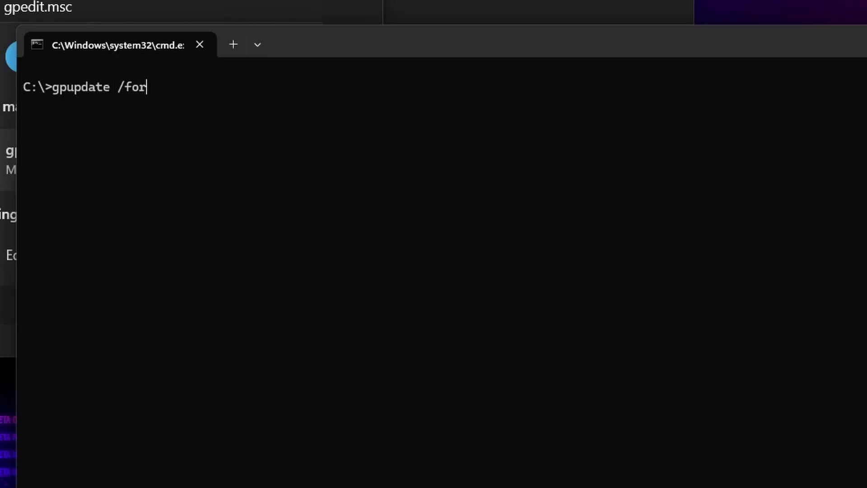
text(ce)
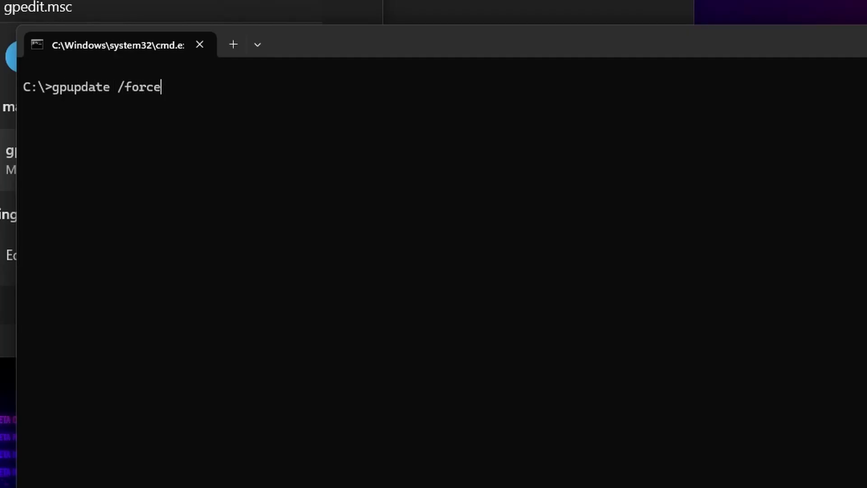